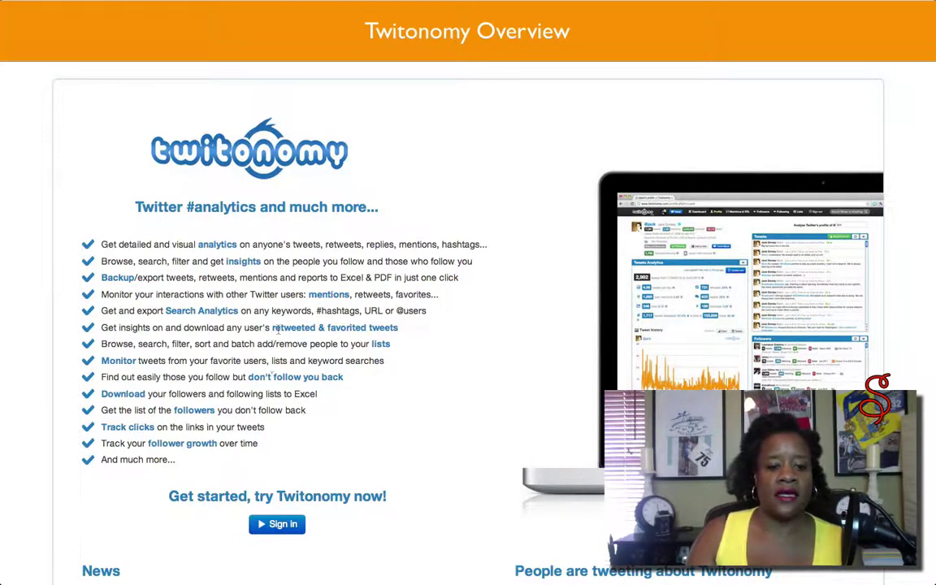
- Sign in from the Twitonomy landing page to load your tweet, following and follower counts
{"action": "left_click", "coordinate": [277, 524]}
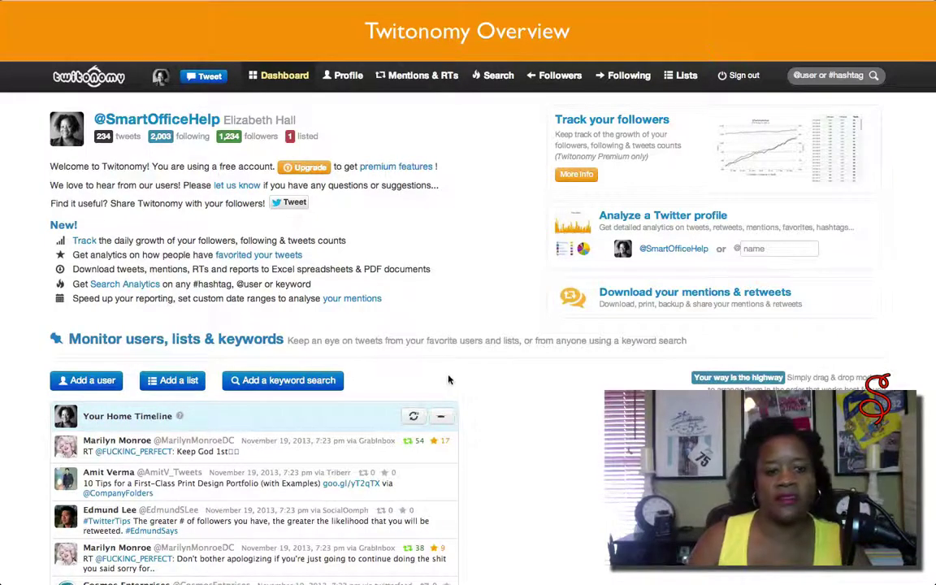
- Browse the dashboard and its Home Timeline tweets, then reload the Dashboard
{"action": "scroll", "coordinate": [451, 379], "scroll_direction": "down", "scroll_amount": 1}
{"action": "scroll", "coordinate": [447, 407], "scroll_direction": "down", "scroll_amount": 5}
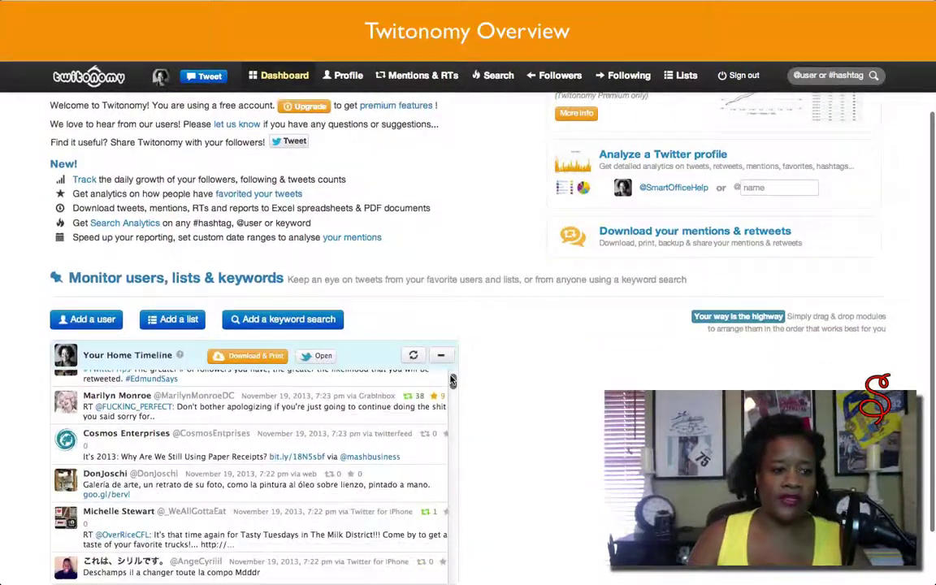
{"action": "scroll", "coordinate": [488, 430], "scroll_direction": "down", "scroll_amount": 3}
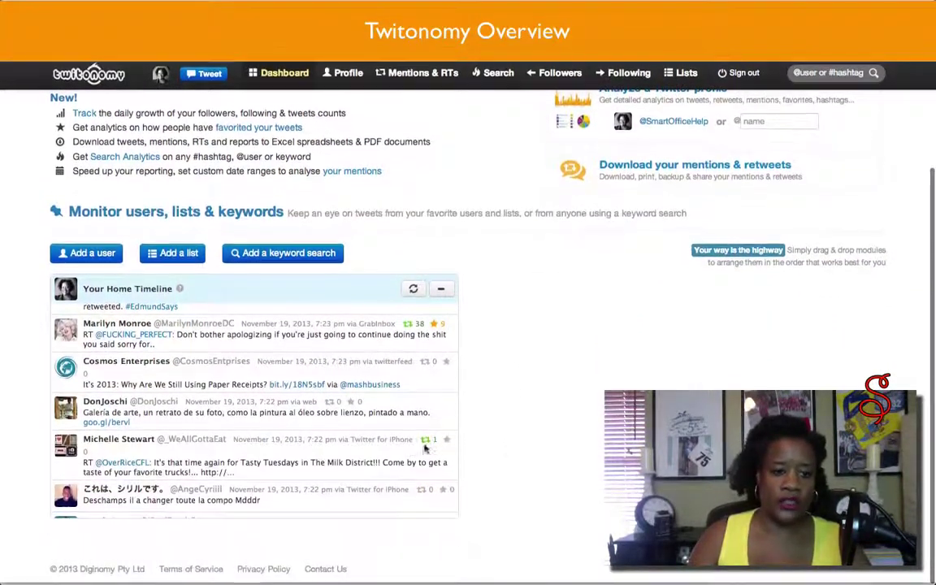
{"action": "scroll", "coordinate": [406, 455], "scroll_direction": "up", "scroll_amount": 5}
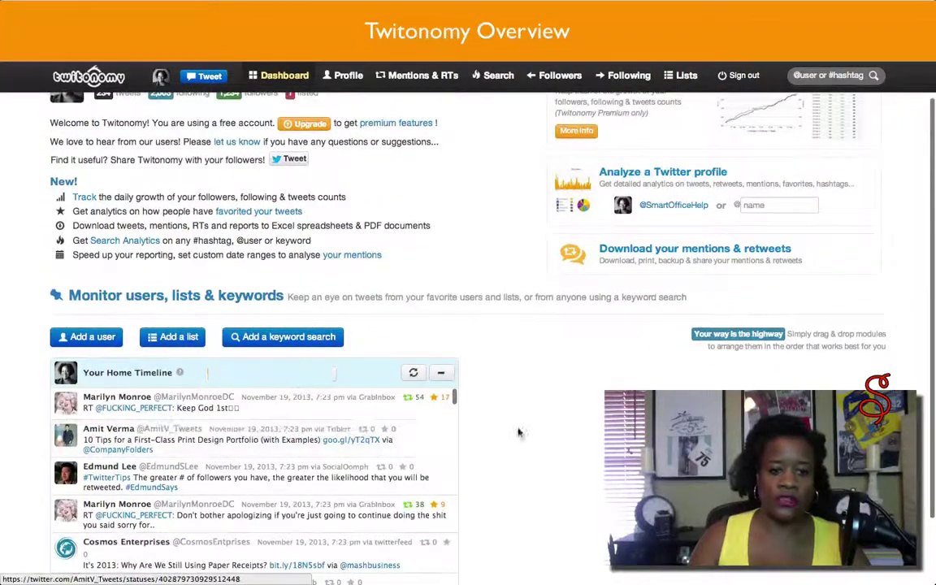
{"action": "scroll", "coordinate": [515, 465], "scroll_direction": "down", "scroll_amount": 2}
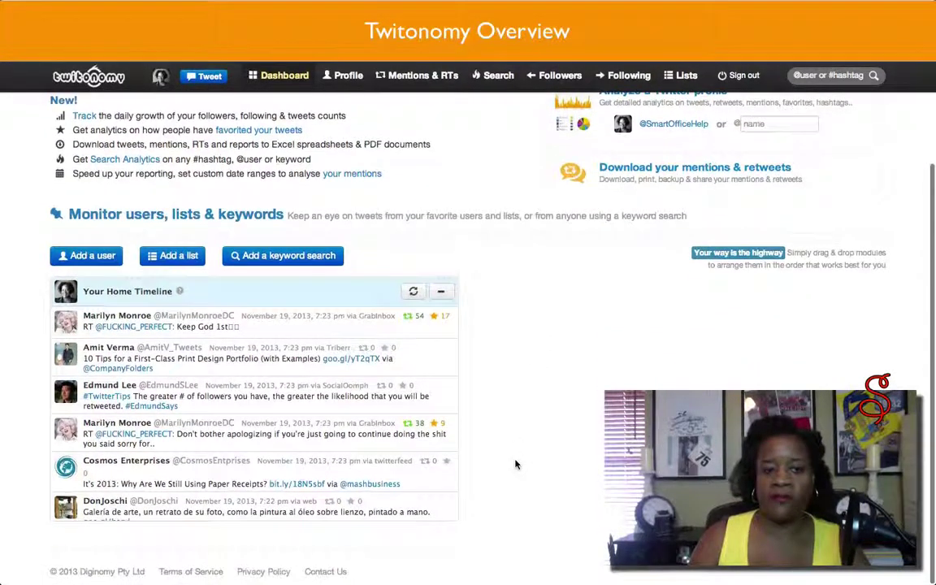
{"action": "scroll", "coordinate": [515, 464], "scroll_direction": "up", "scroll_amount": 3}
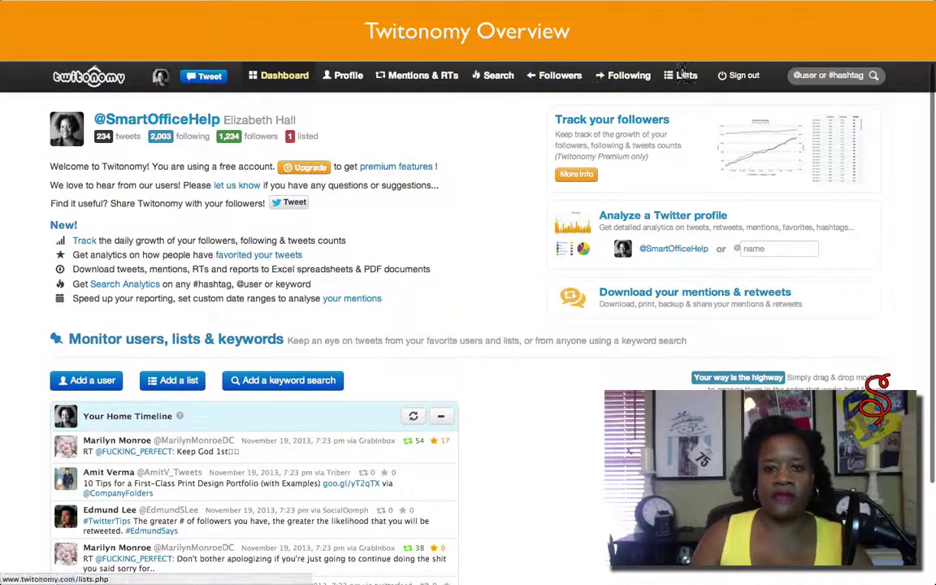
{"action": "left_click", "coordinate": [276, 75]}
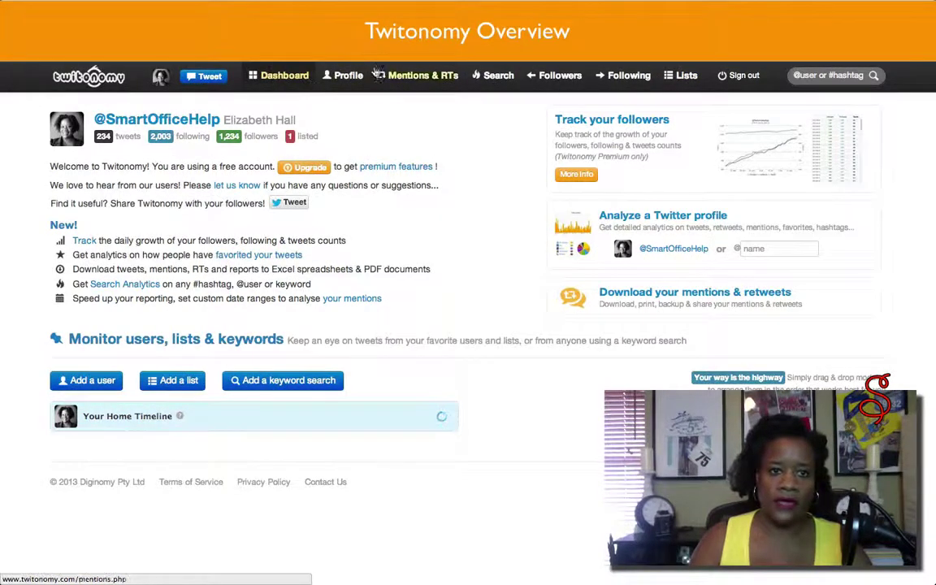
- Open your own profile analytics and scroll down through its charts, followers and favorites
{"action": "left_click", "coordinate": [349, 74]}
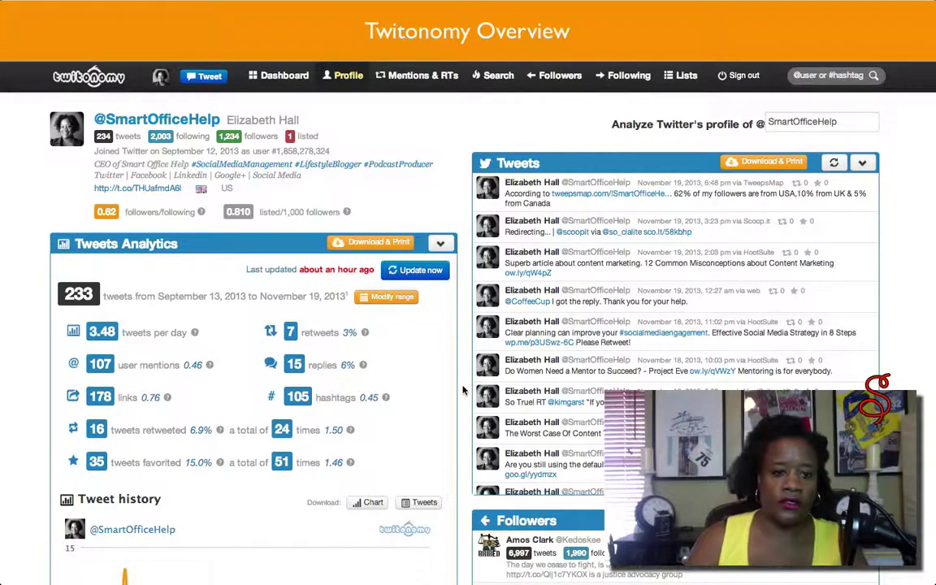
{"action": "scroll", "coordinate": [386, 412], "scroll_direction": "down", "scroll_amount": 2}
{"action": "scroll", "coordinate": [387, 412], "scroll_direction": "down", "scroll_amount": 1}
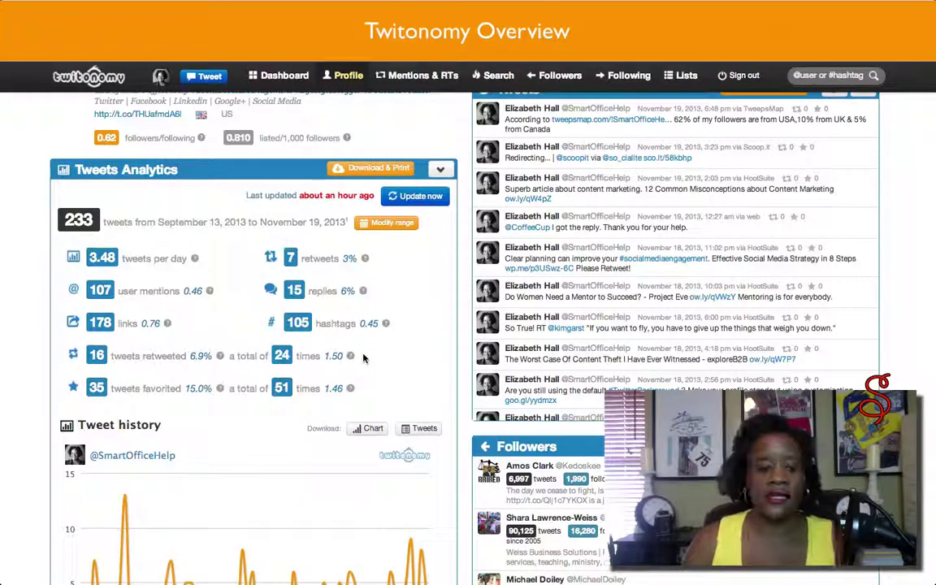
{"action": "scroll", "coordinate": [459, 517], "scroll_direction": "down", "scroll_amount": 5}
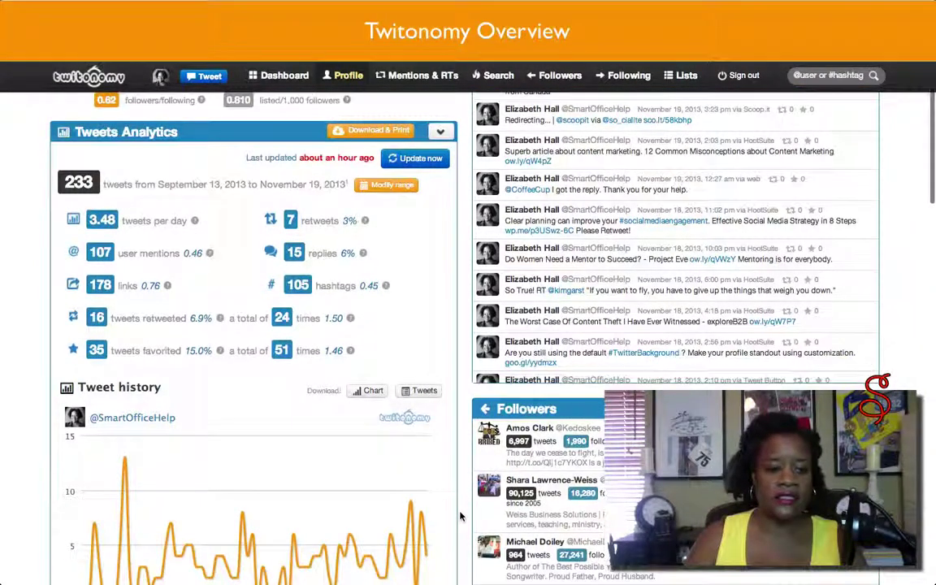
{"action": "scroll", "coordinate": [460, 517], "scroll_direction": "down", "scroll_amount": 8}
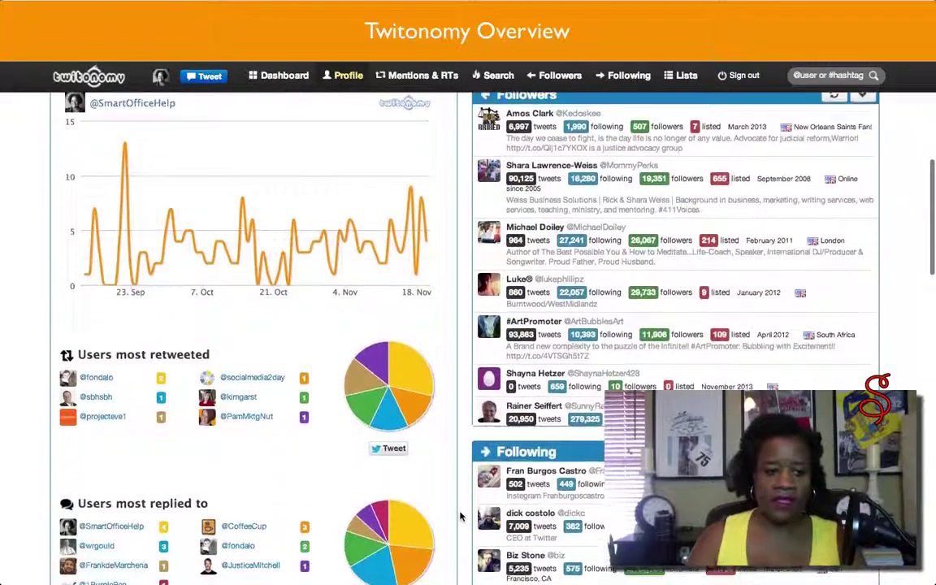
{"action": "scroll", "coordinate": [460, 516], "scroll_direction": "down", "scroll_amount": 1}
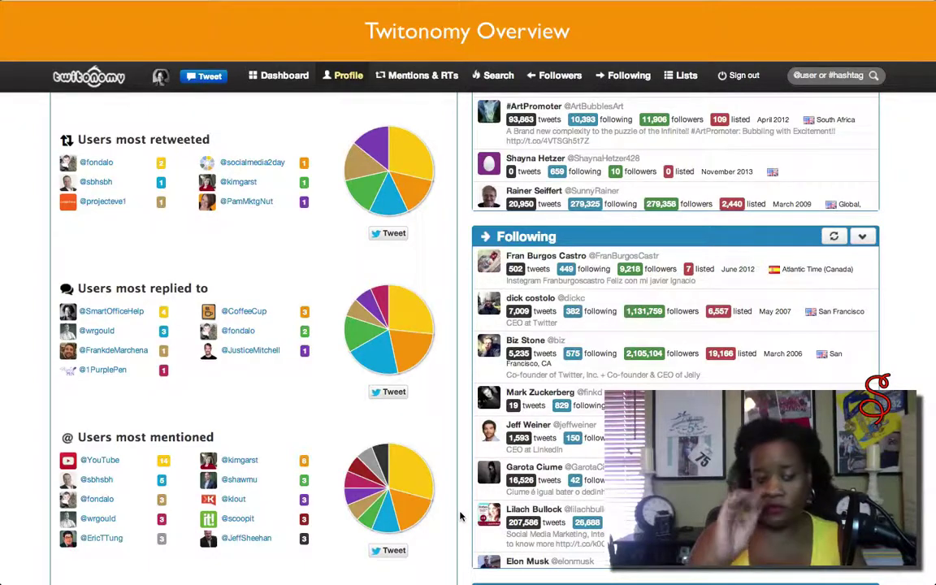
{"action": "scroll", "coordinate": [460, 517], "scroll_direction": "down", "scroll_amount": 2}
{"action": "scroll", "coordinate": [460, 517], "scroll_direction": "down", "scroll_amount": 10}
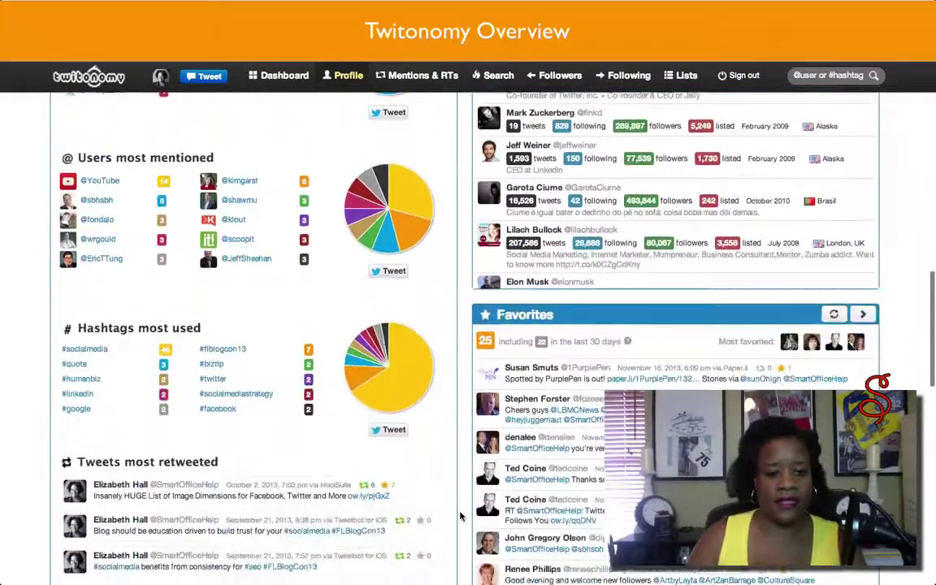
{"action": "scroll", "coordinate": [460, 517], "scroll_direction": "down", "scroll_amount": 3}
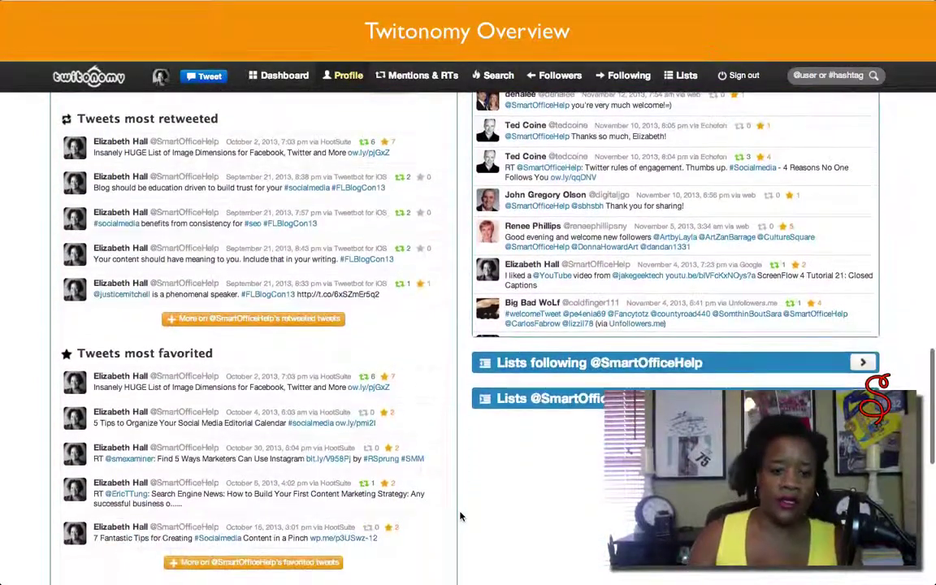
- Scroll back to the top and open Mentions & RTs, showing 41 mentions from 33 users
{"action": "scroll", "coordinate": [460, 517], "scroll_direction": "up", "scroll_amount": 5}
{"action": "scroll", "coordinate": [460, 516], "scroll_direction": "up", "scroll_amount": 2}
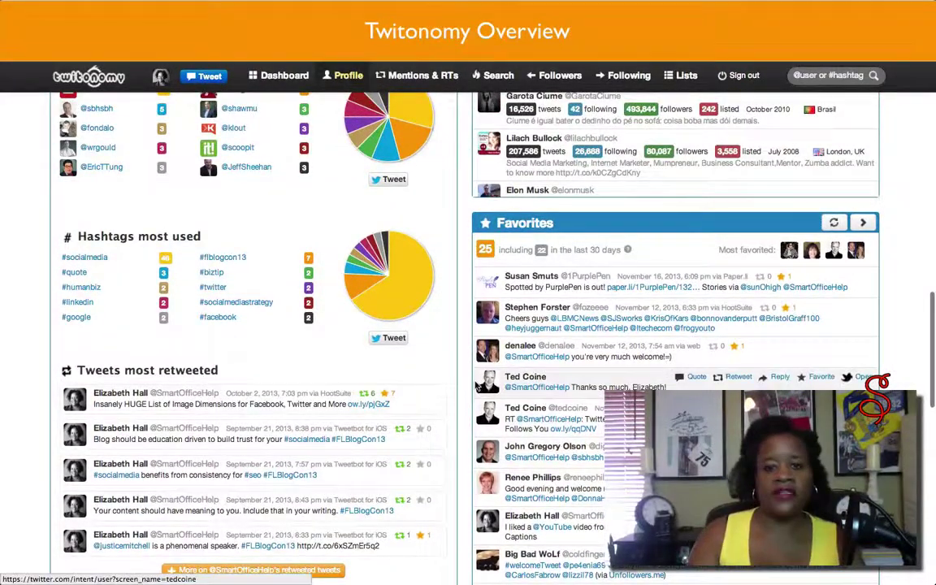
{"action": "scroll", "coordinate": [479, 388], "scroll_direction": "up", "scroll_amount": 5}
{"action": "scroll", "coordinate": [480, 388], "scroll_direction": "up", "scroll_amount": 5}
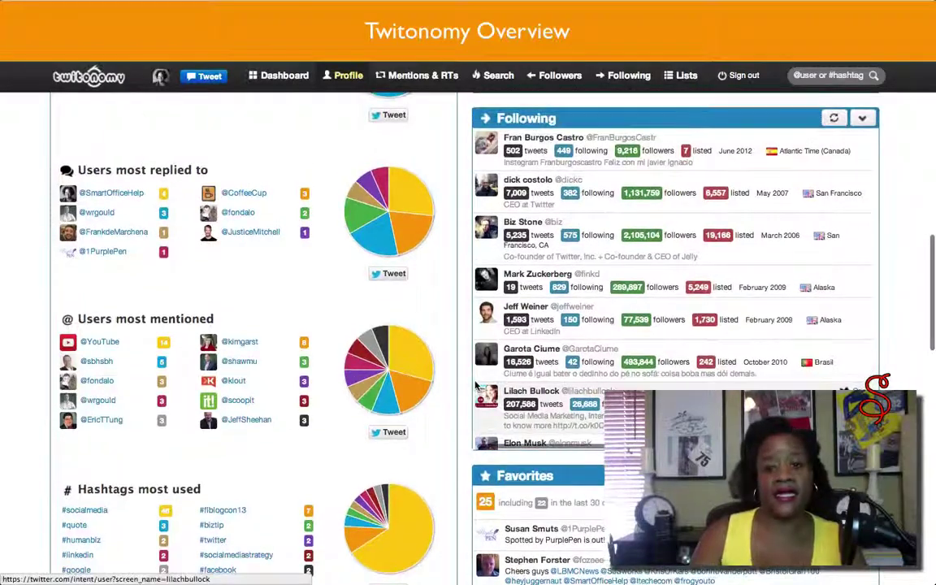
{"action": "scroll", "coordinate": [478, 387], "scroll_direction": "up", "scroll_amount": 12}
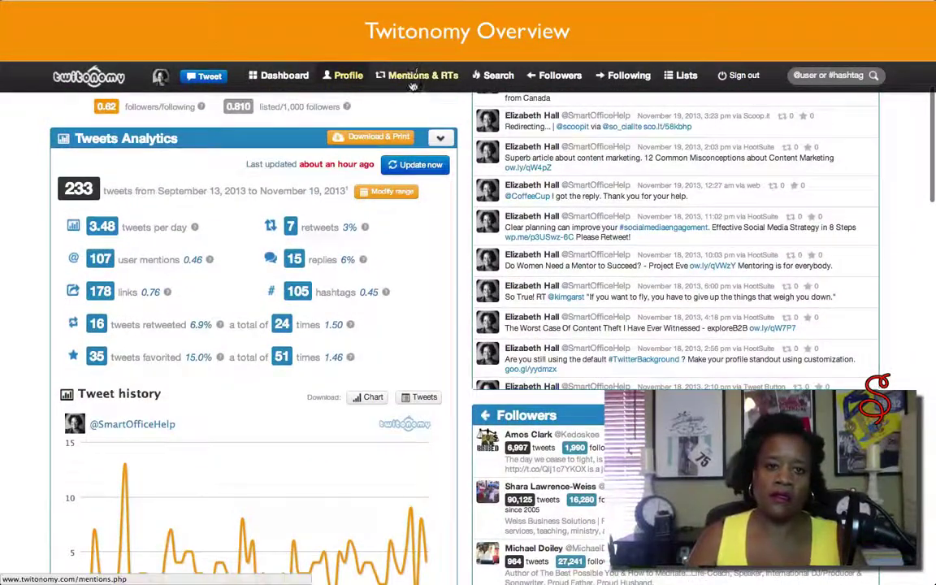
{"action": "left_click", "coordinate": [411, 78]}
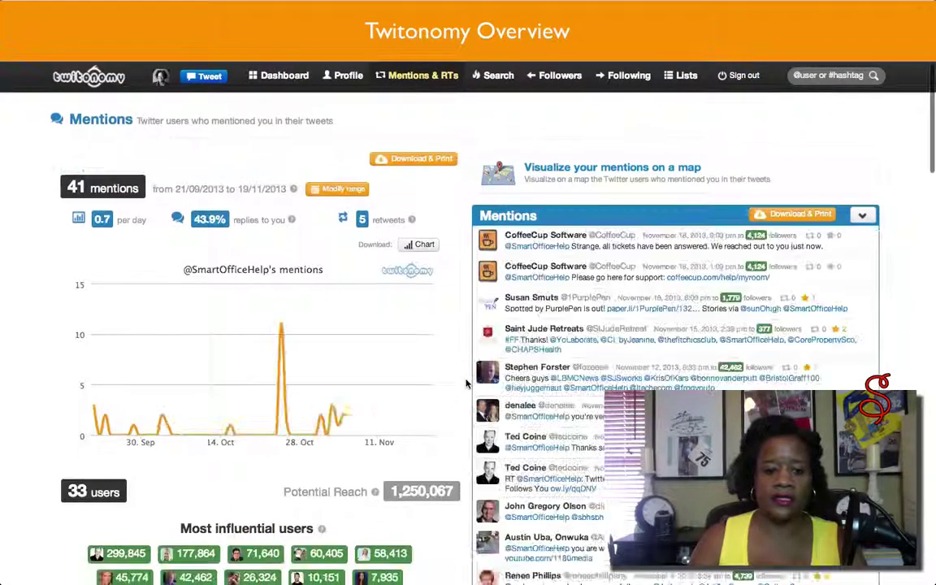
{"action": "scroll", "coordinate": [467, 383], "scroll_direction": "down", "scroll_amount": 1}
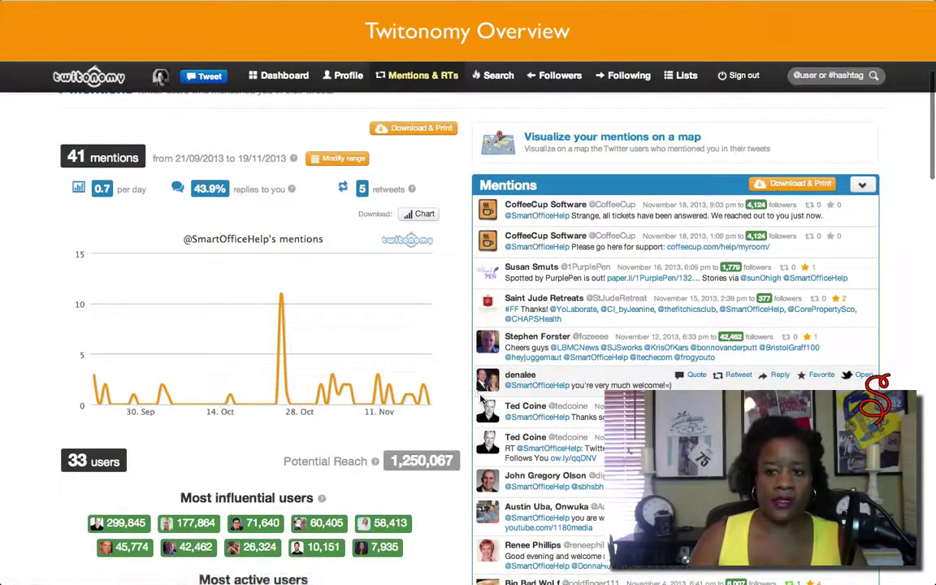
{"action": "scroll", "coordinate": [481, 398], "scroll_direction": "down", "scroll_amount": 1}
{"action": "scroll", "coordinate": [481, 398], "scroll_direction": "down", "scroll_amount": 10}
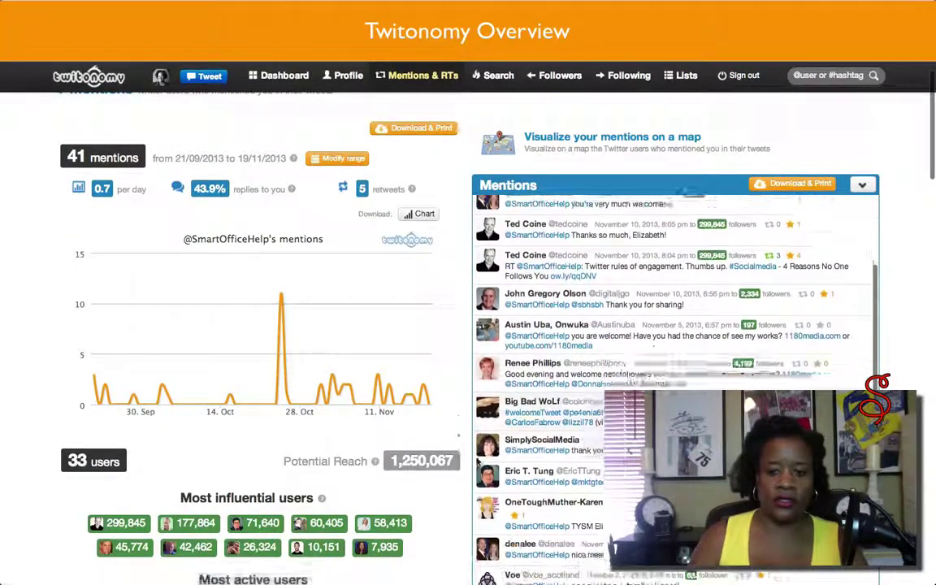
{"action": "scroll", "coordinate": [478, 460], "scroll_direction": "down", "scroll_amount": 2}
{"action": "scroll", "coordinate": [446, 532], "scroll_direction": "down", "scroll_amount": 5}
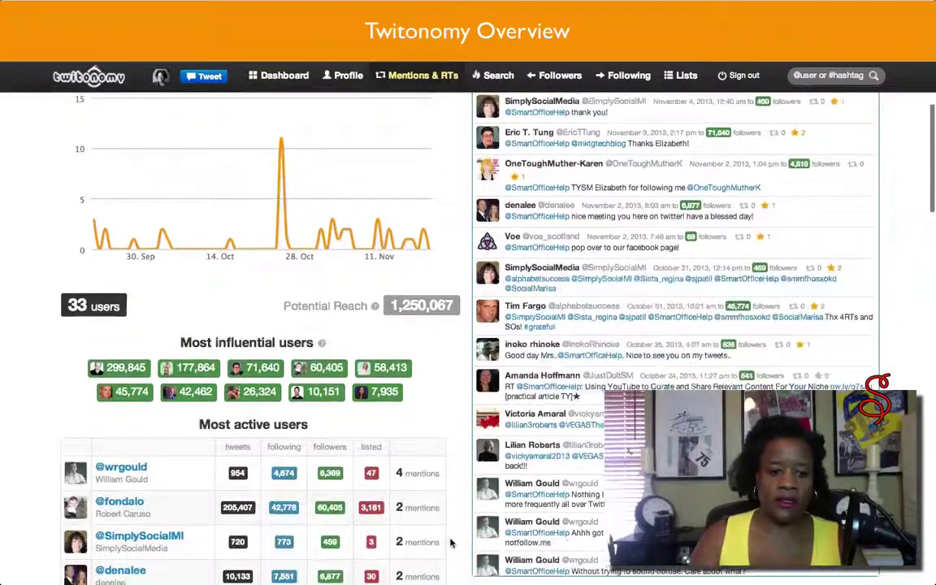
{"action": "scroll", "coordinate": [451, 542], "scroll_direction": "down", "scroll_amount": 8}
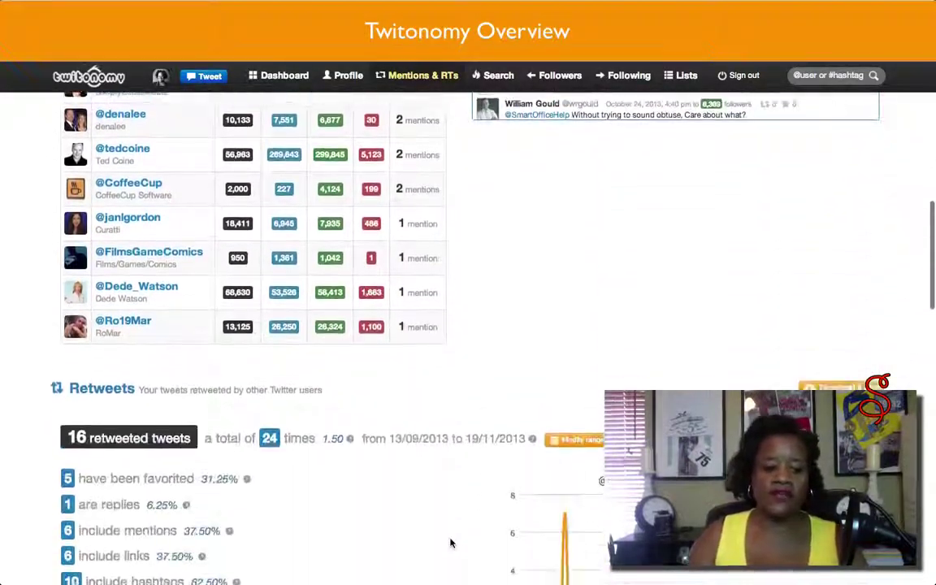
{"action": "scroll", "coordinate": [487, 438], "scroll_direction": "up", "scroll_amount": 12}
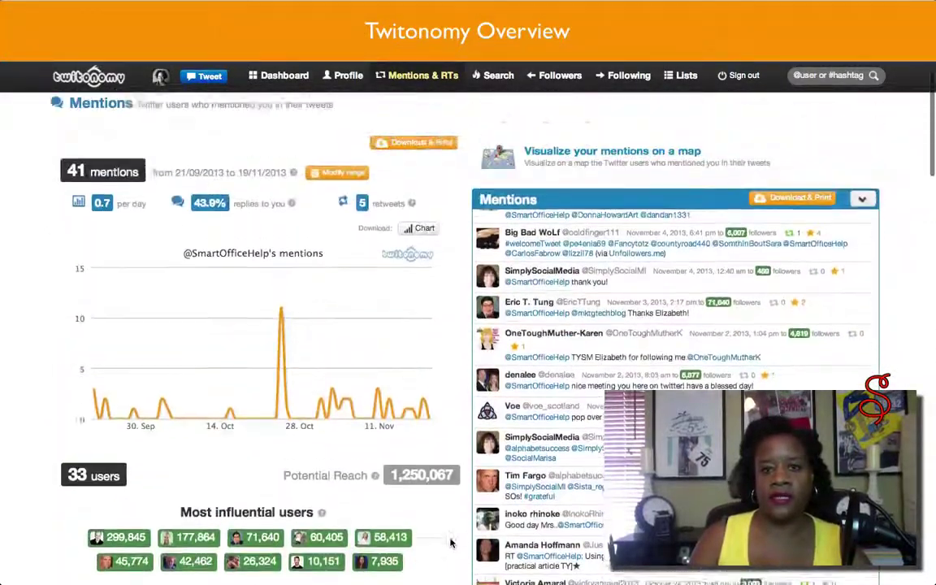
{"action": "left_click", "coordinate": [569, 74]}
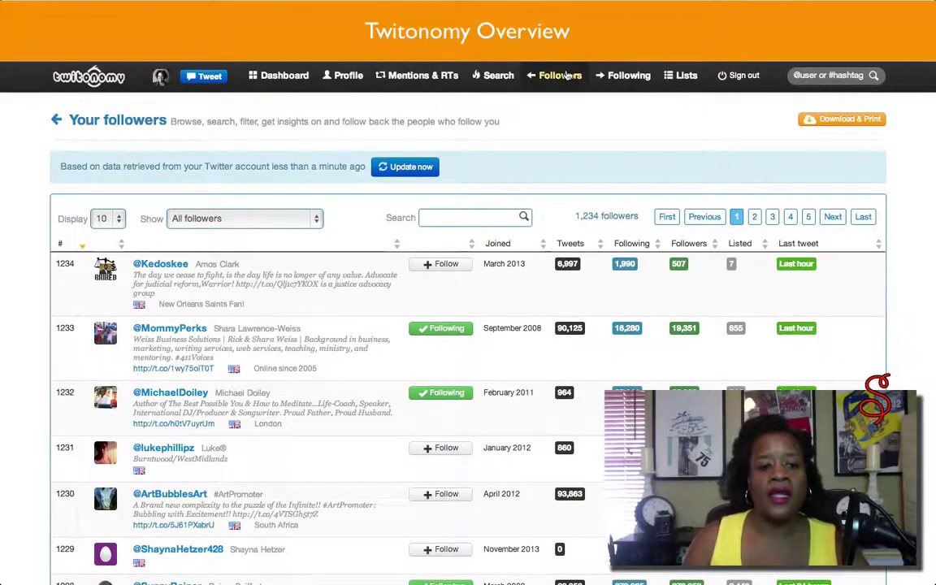
- Review the Your followers table of 1,234 followers with join dates, tweet counts and follow status
{"action": "mouse_move", "coordinate": [410, 299]}
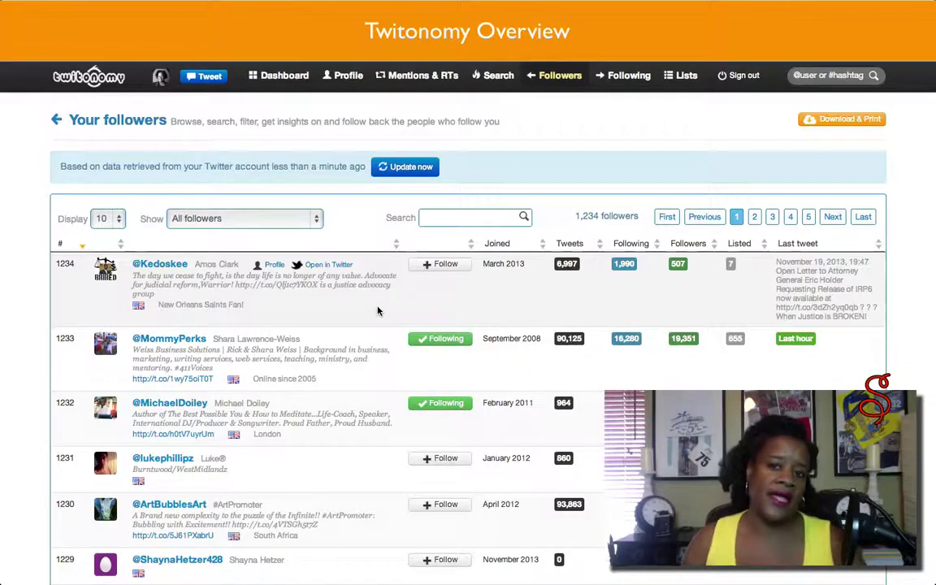
- Return to the Dashboard, reopen your Profile analytics, and select the profile-to-analyze field
{"action": "left_click", "coordinate": [246, 75]}
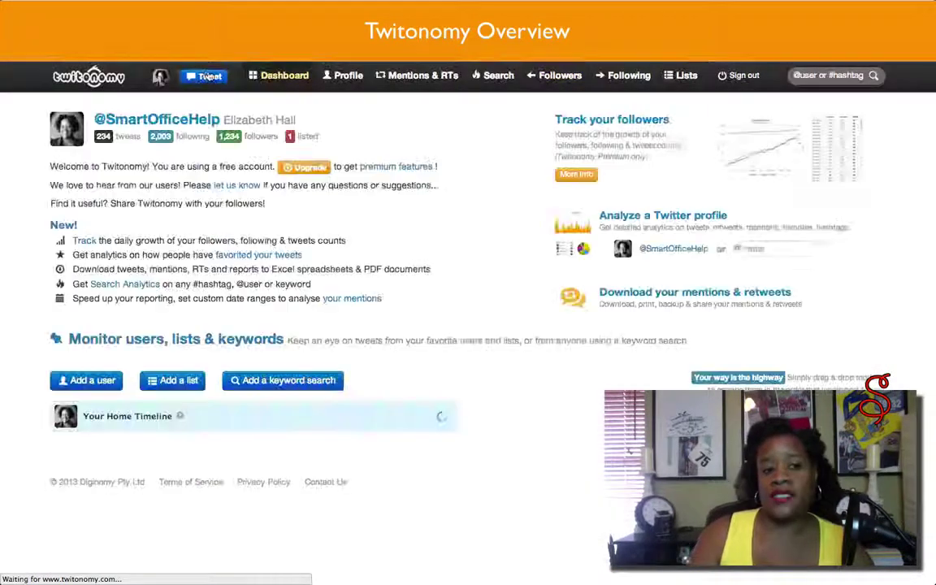
{"action": "left_click", "coordinate": [344, 77]}
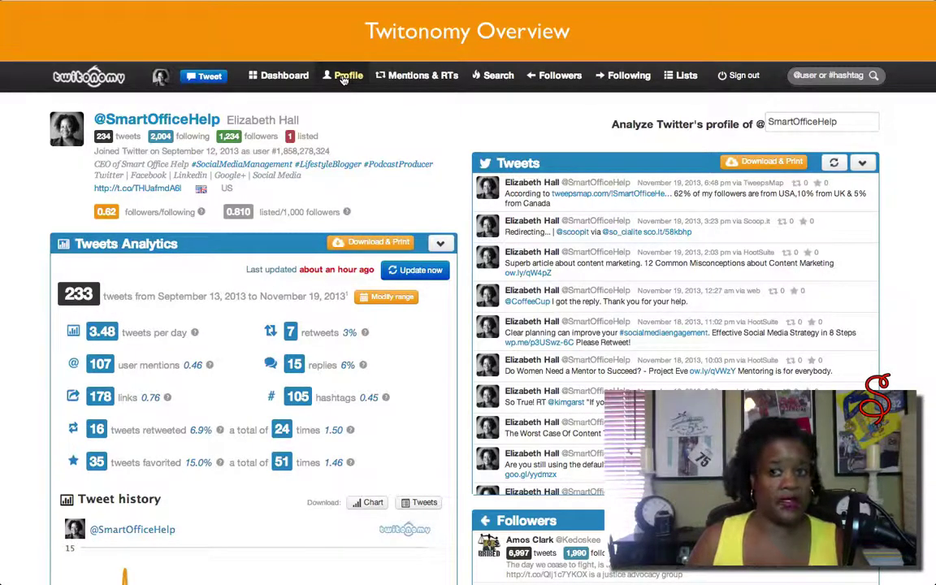
{"action": "left_click", "coordinate": [845, 124]}
{"action": "key", "text": "BackSpace"}
{"action": "key", "text": "BackSpace"}
{"action": "key", "text": "BackSpace"}
{"action": "key", "text": "BackSpace"}
{"action": "key", "text": "BackSpace"}
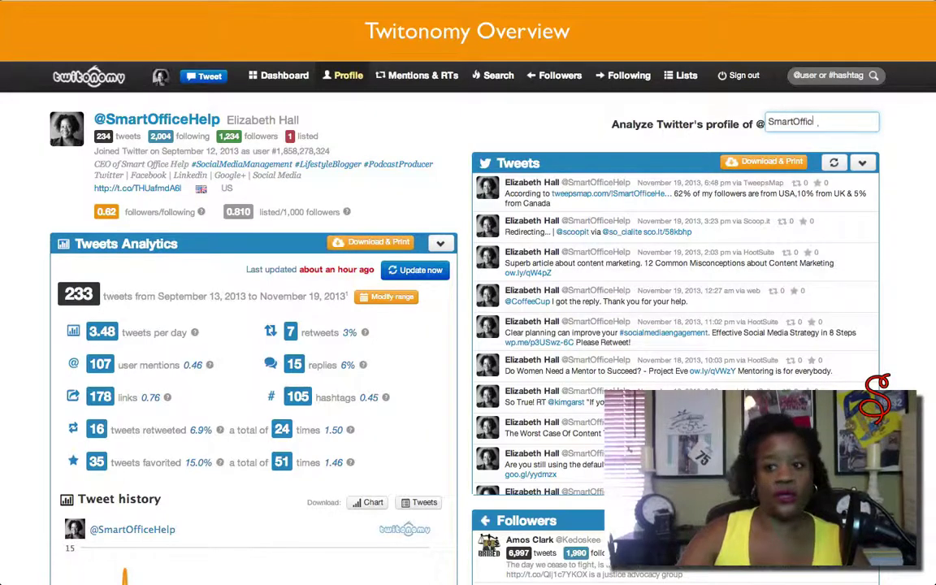
{"action": "key", "text": "BackSpace"}
{"action": "key", "text": "BackSpace"}
{"action": "key", "text": "BackSpace"}
{"action": "key", "text": "BackSpace"}
{"action": "key", "text": "BackSpace"}
{"action": "key", "text": "BackSpace"}
{"action": "key", "text": "BackSpace"}
{"action": "key", "text": "BackSpace"}
{"action": "key", "text": "BackSpace"}
{"action": "key", "text": "BackSpace"}
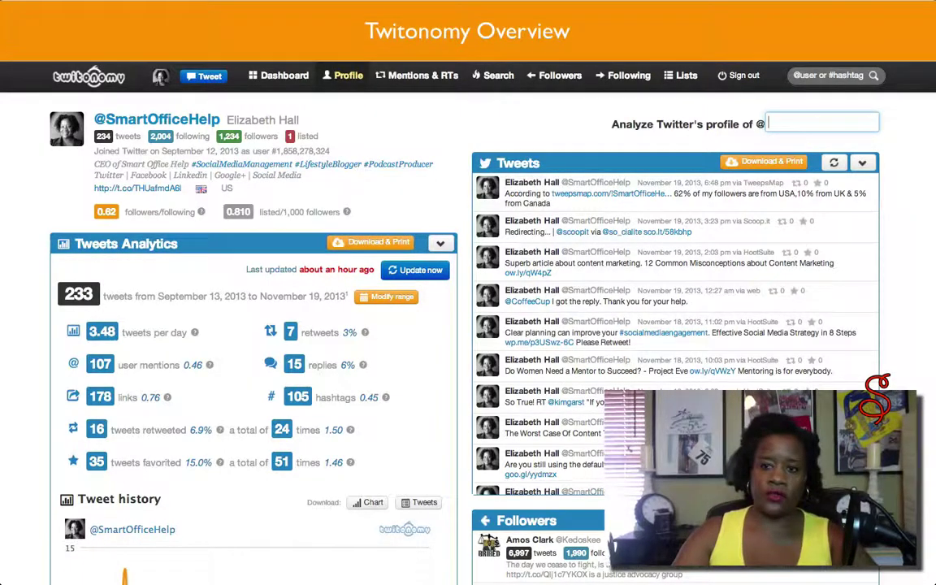
{"action": "type", "text": "social"}
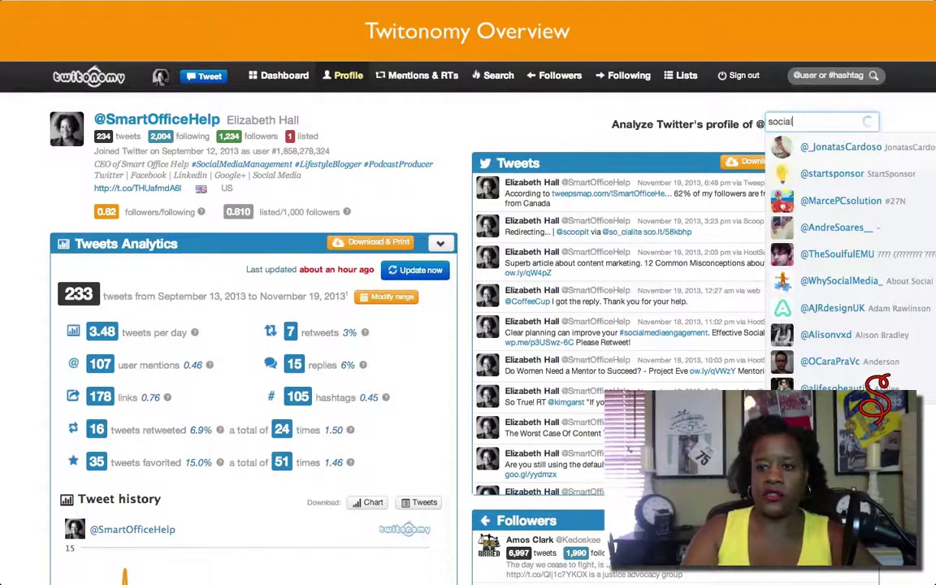
{"action": "type", "text": "mediaex"}
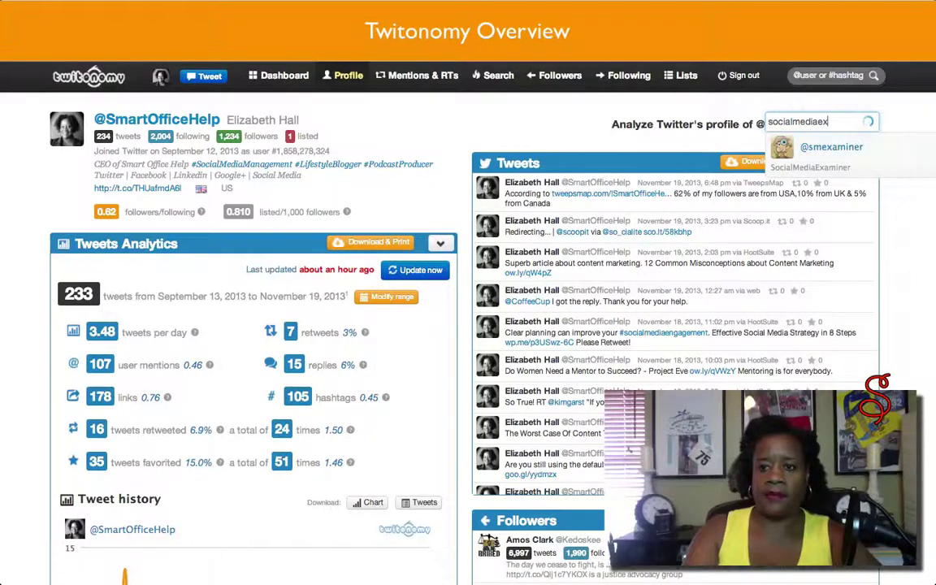
{"action": "left_click", "coordinate": [828, 146]}
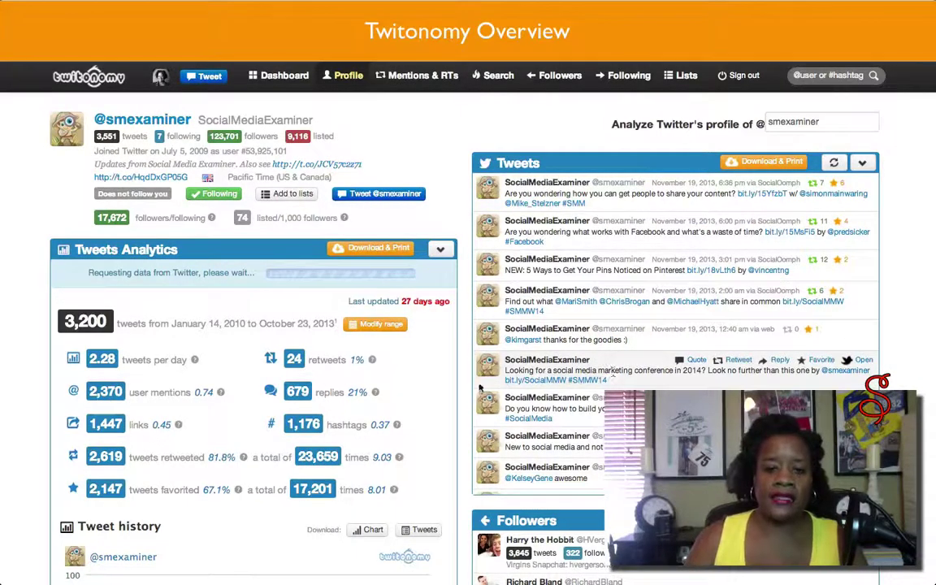
{"action": "scroll", "coordinate": [463, 386], "scroll_direction": "down", "scroll_amount": 5}
{"action": "scroll", "coordinate": [463, 386], "scroll_direction": "down", "scroll_amount": 5}
{"action": "scroll", "coordinate": [463, 386], "scroll_direction": "down", "scroll_amount": 4}
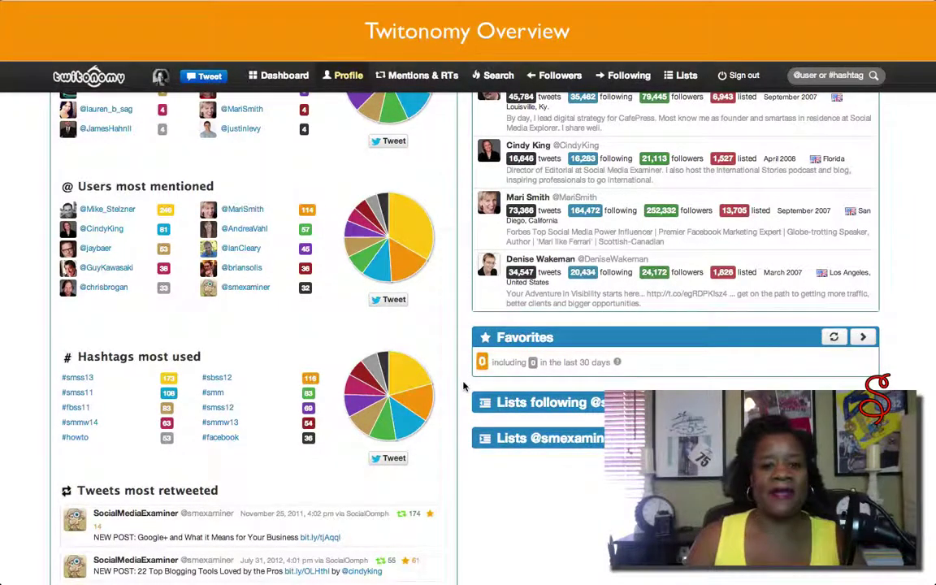
{"action": "scroll", "coordinate": [463, 387], "scroll_direction": "up", "scroll_amount": 15}
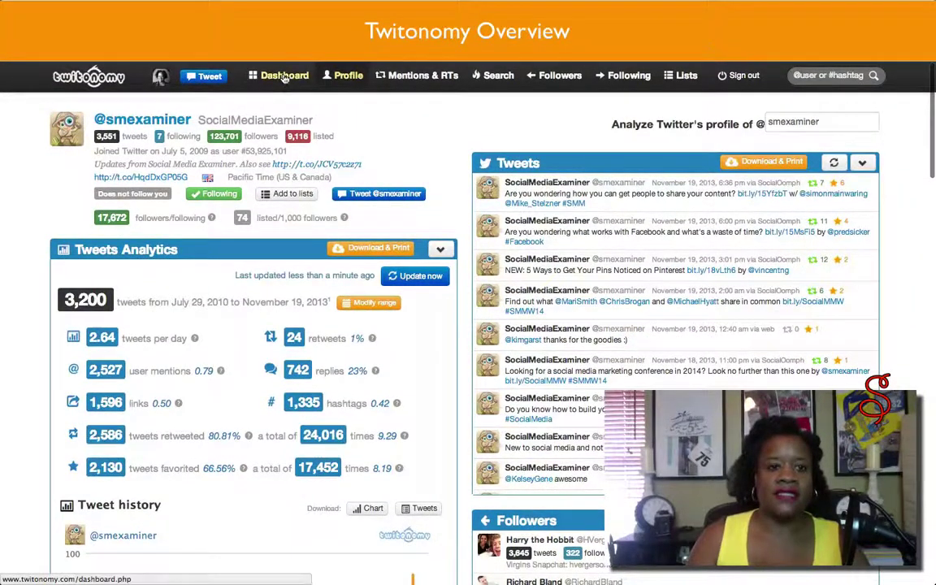
- Go back to the main Dashboard on the way to your Mentions page
{"action": "left_click", "coordinate": [285, 75]}
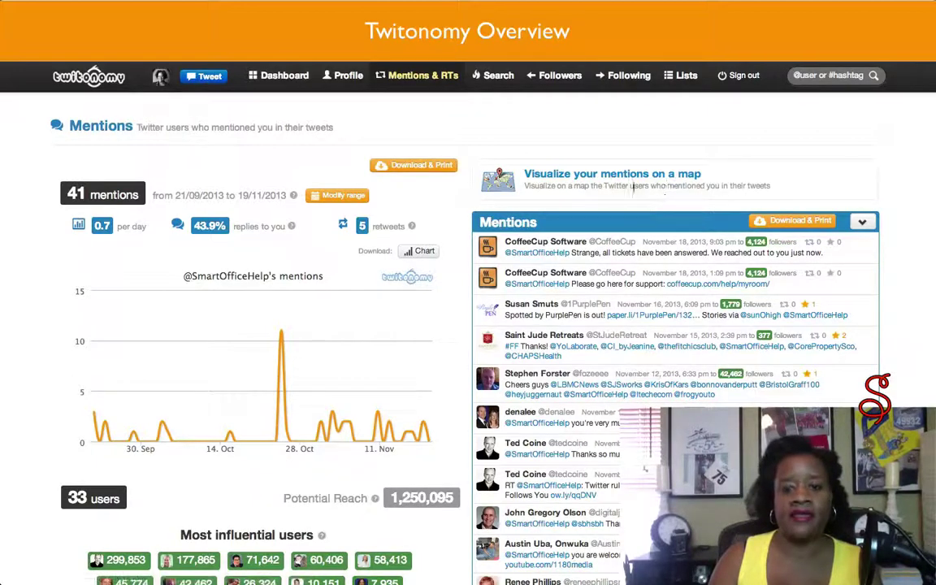
- Open 'Visualize your mentions on a map' to plot your mentions on a world map
{"action": "left_click", "coordinate": [610, 174]}
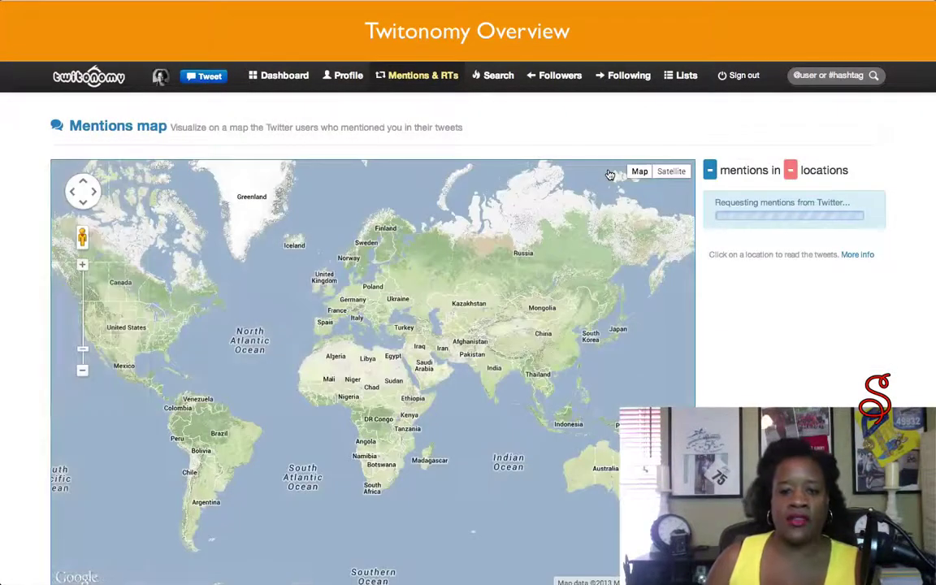